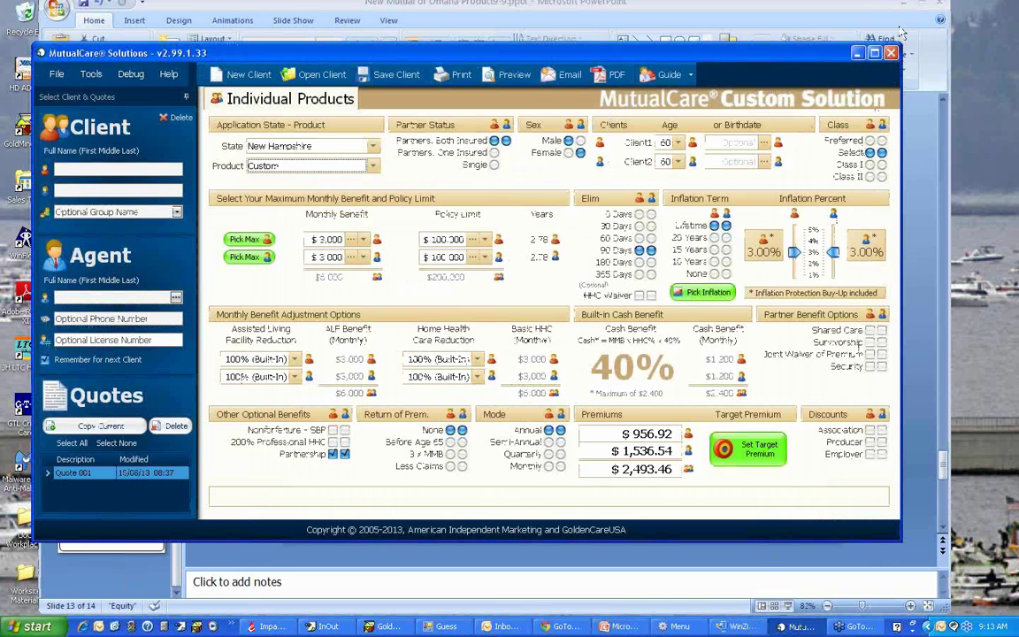
Get the slide presentation window out of view and make the quoting window taller
double_click(818, 9)
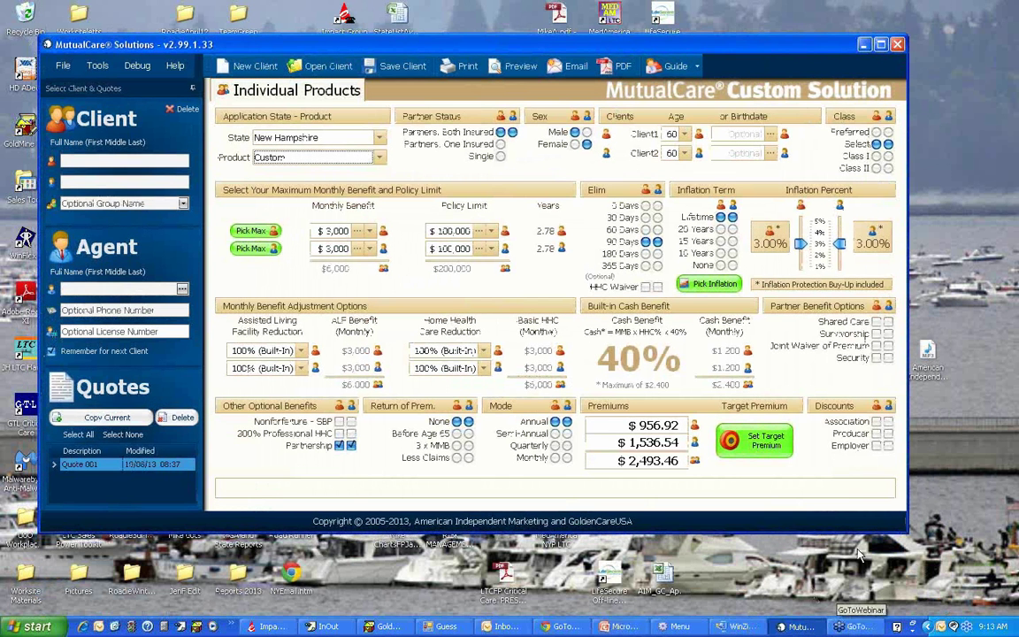
drag(851, 533, 854, 598)
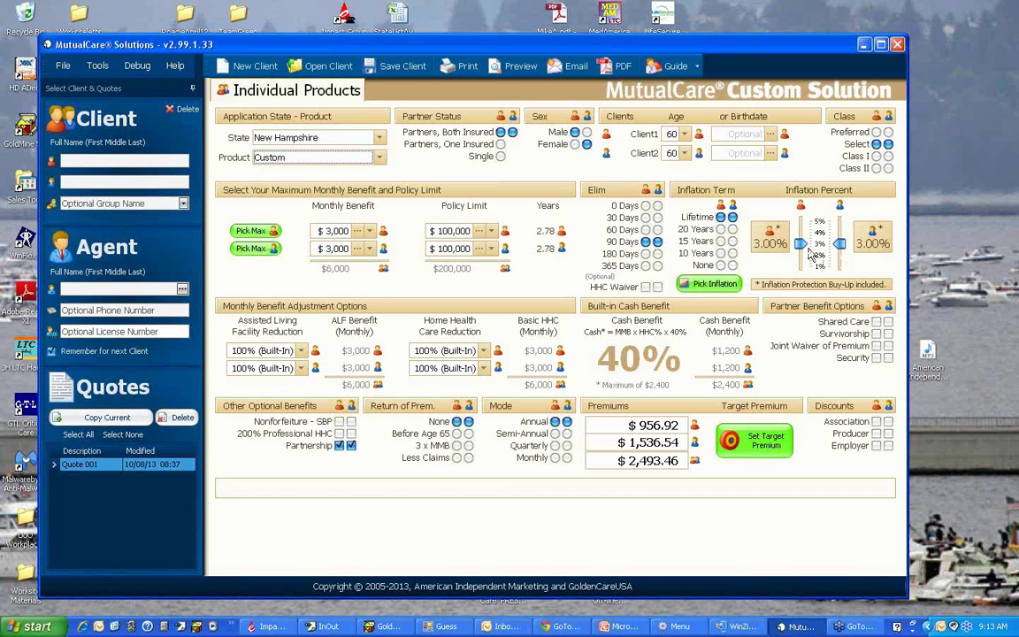
Examine the Inflation and Partnership Options table for New Hampshire, and cancel it without choosing a new inflation option
mouse_move(800, 245)
mouse_down()
mouse_move(800, 274)
mouse_move(801, 221)
mouse_move(794, 244)
mouse_up()
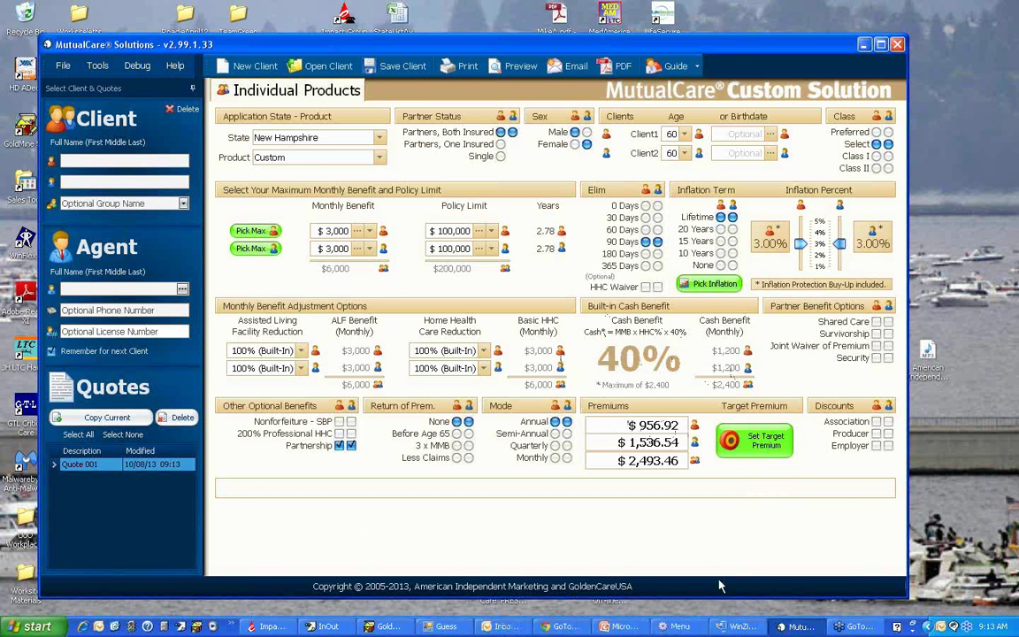
click(707, 287)
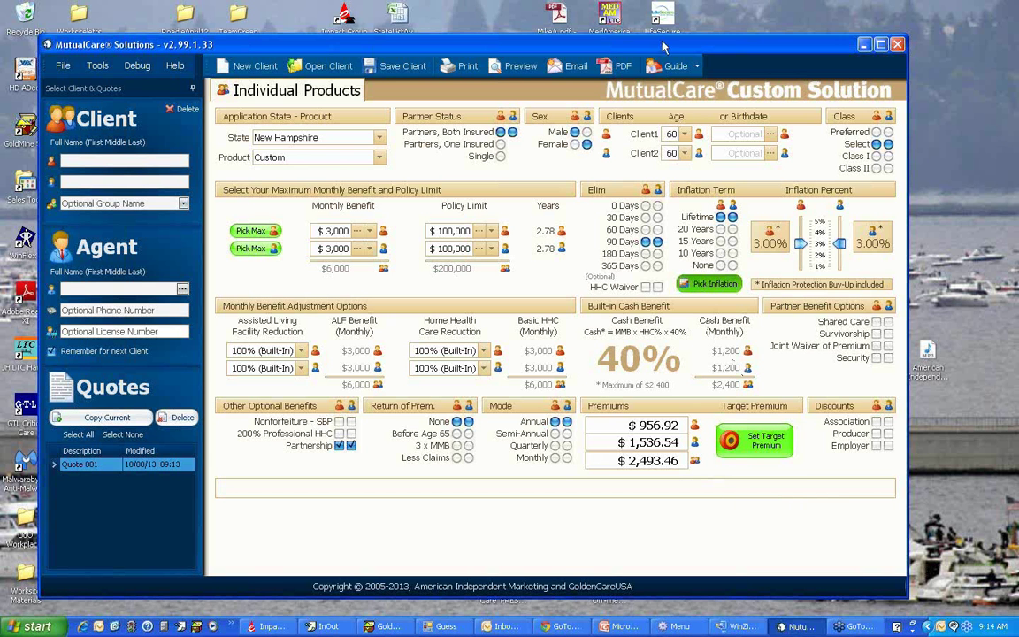
click(709, 285)
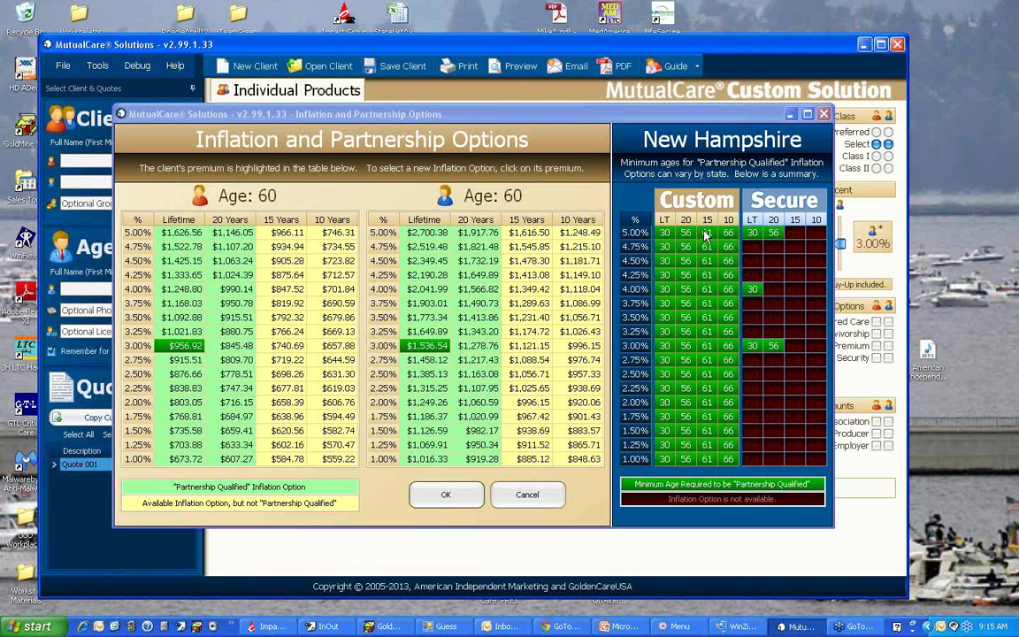
click(536, 506)
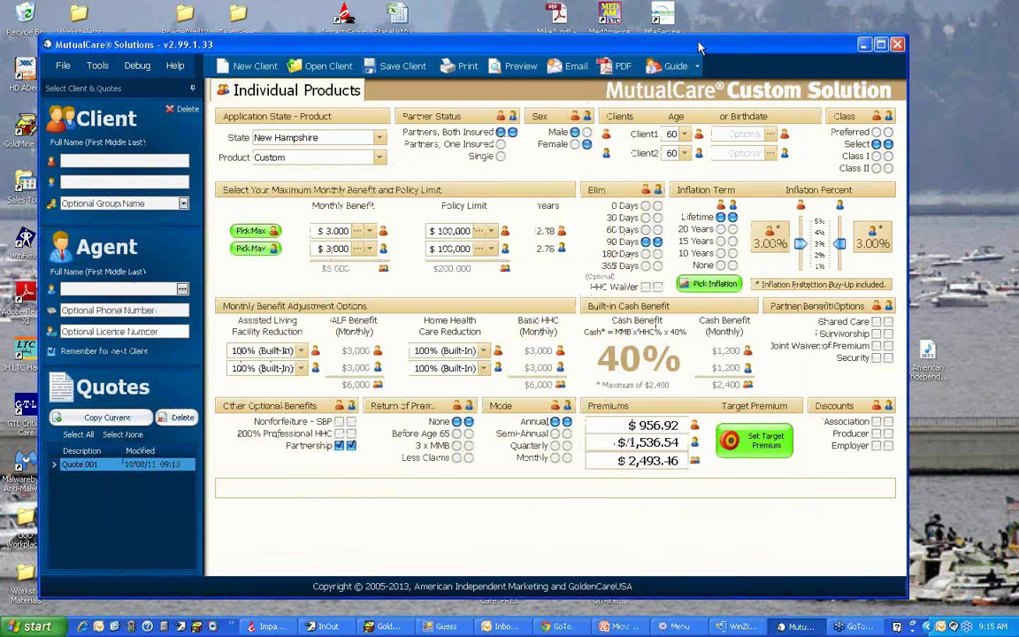
drag(698, 51, 699, 46)
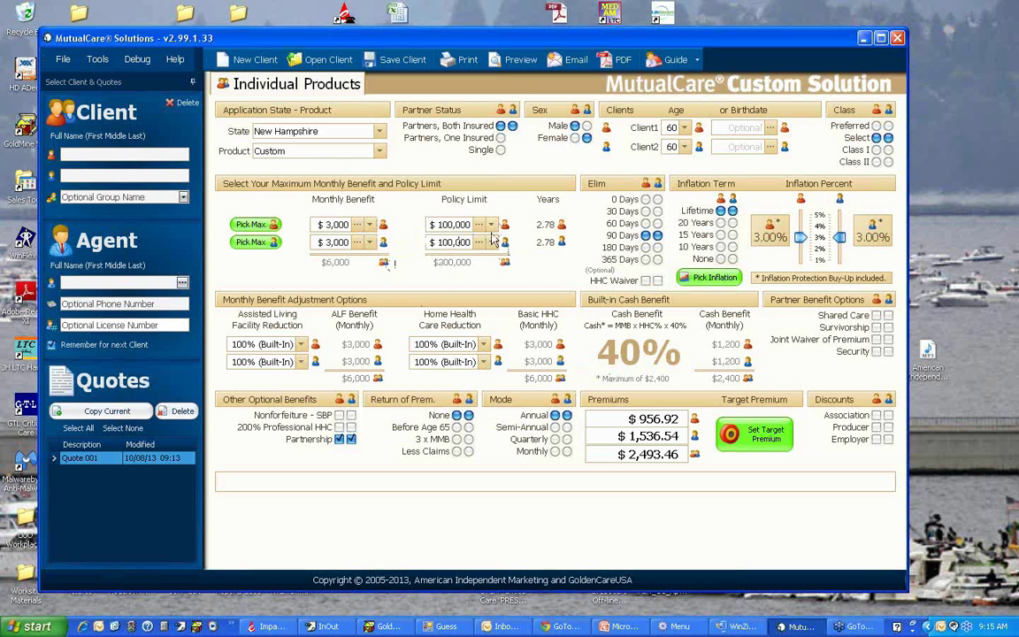
drag(541, 41, 602, 41)
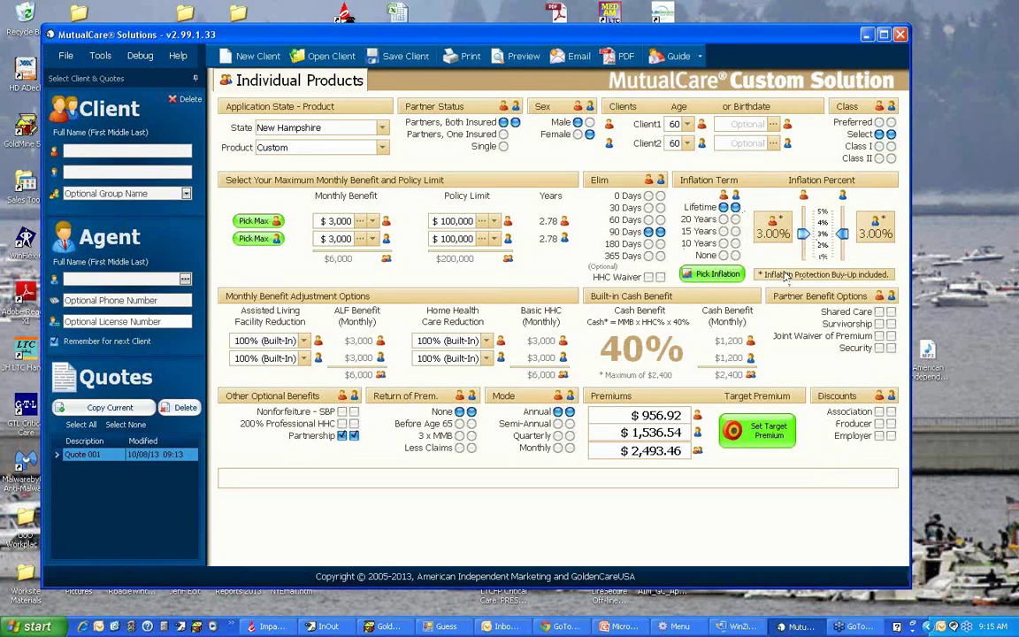
Try a 15-year inflation term without Partnership for both clients, and return to Lifetime with Partnership selected
click(723, 230)
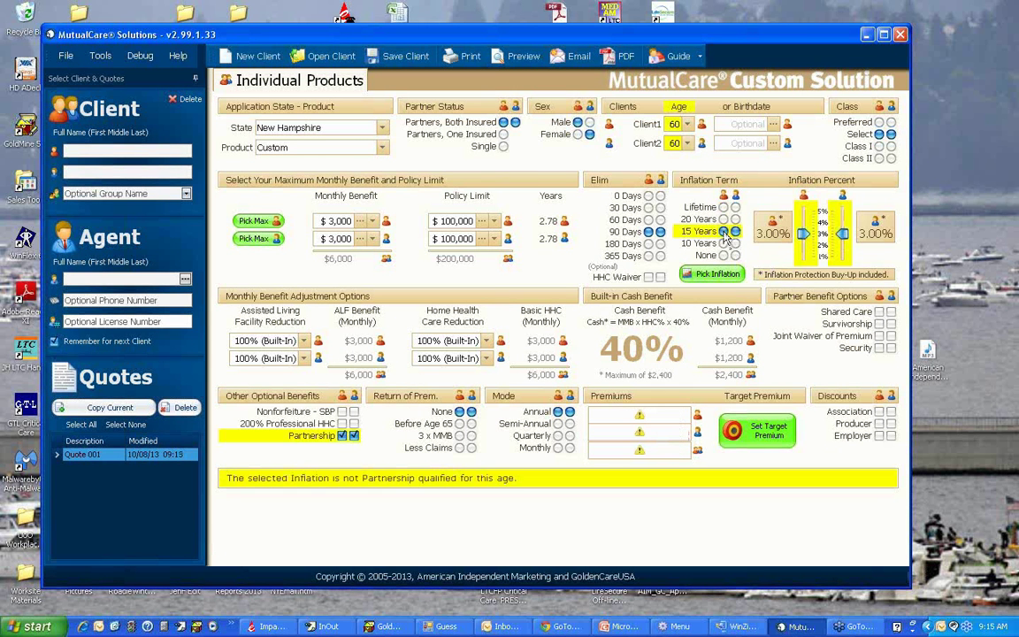
click(342, 436)
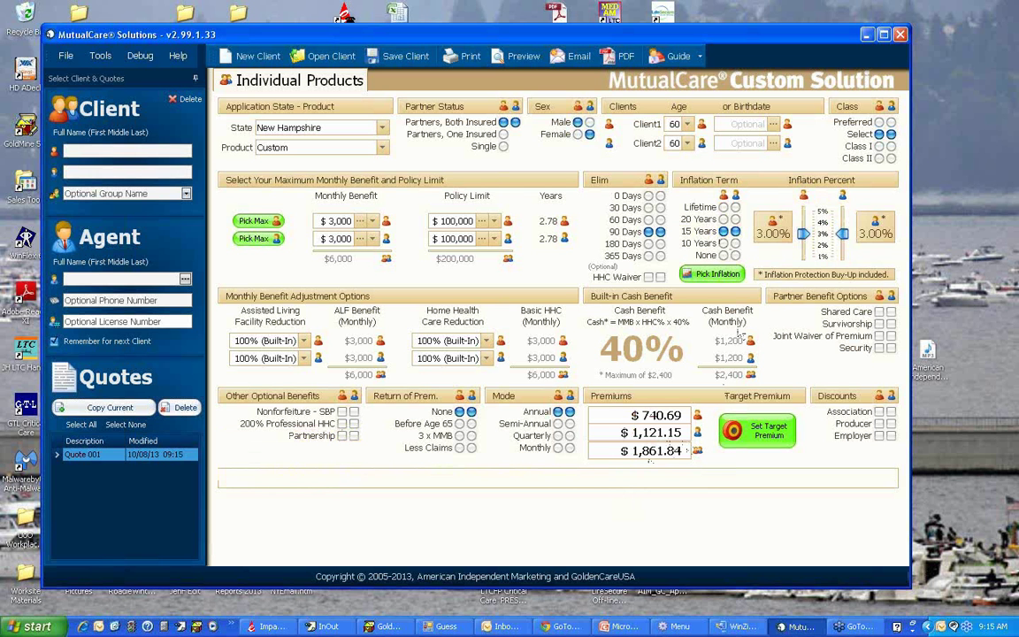
click(731, 209)
click(352, 436)
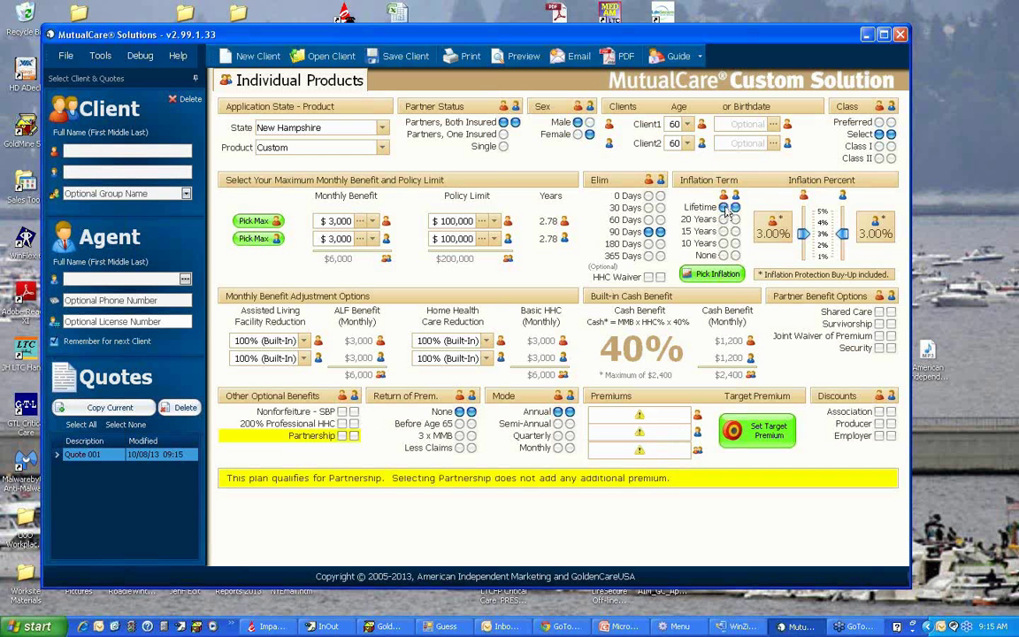
click(352, 436)
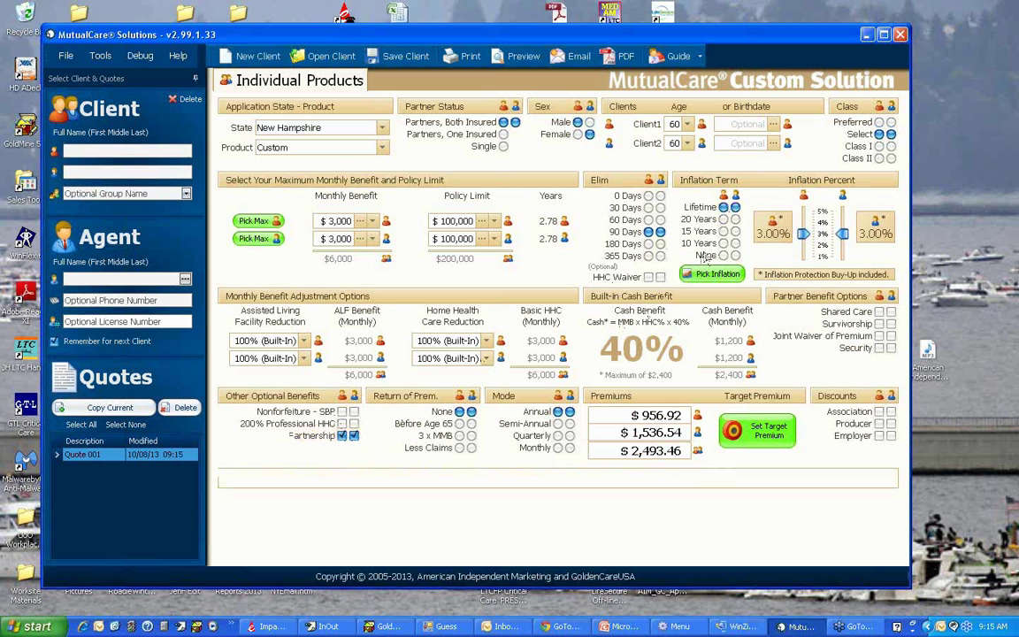
Deselect Partnership for both clients and set their inflation term to 15 years
click(352, 436)
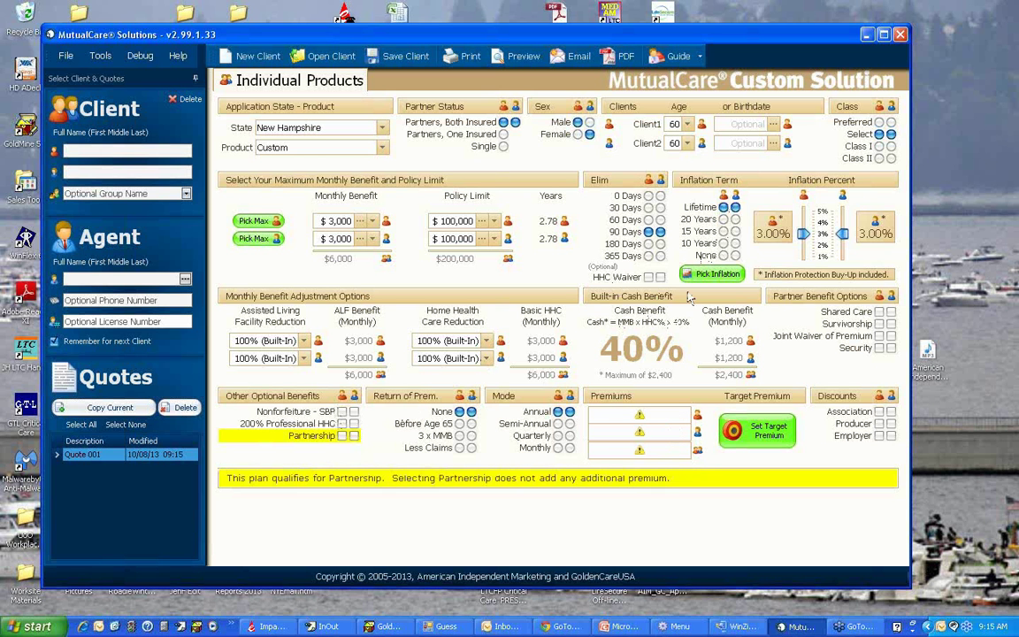
click(723, 232)
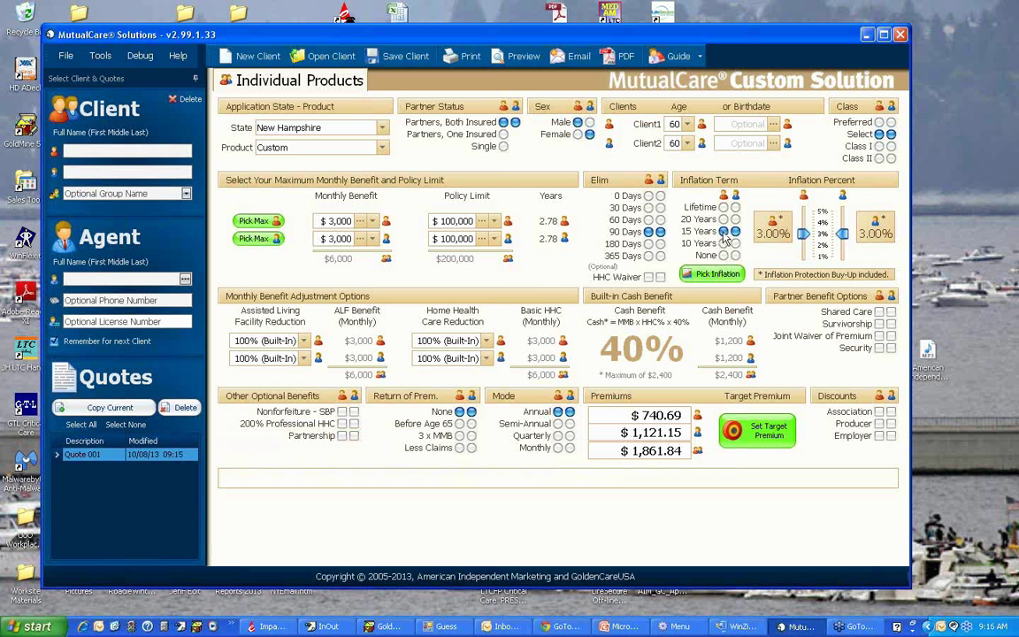
Set a combined target premium of 3500 for the two clients
click(766, 431)
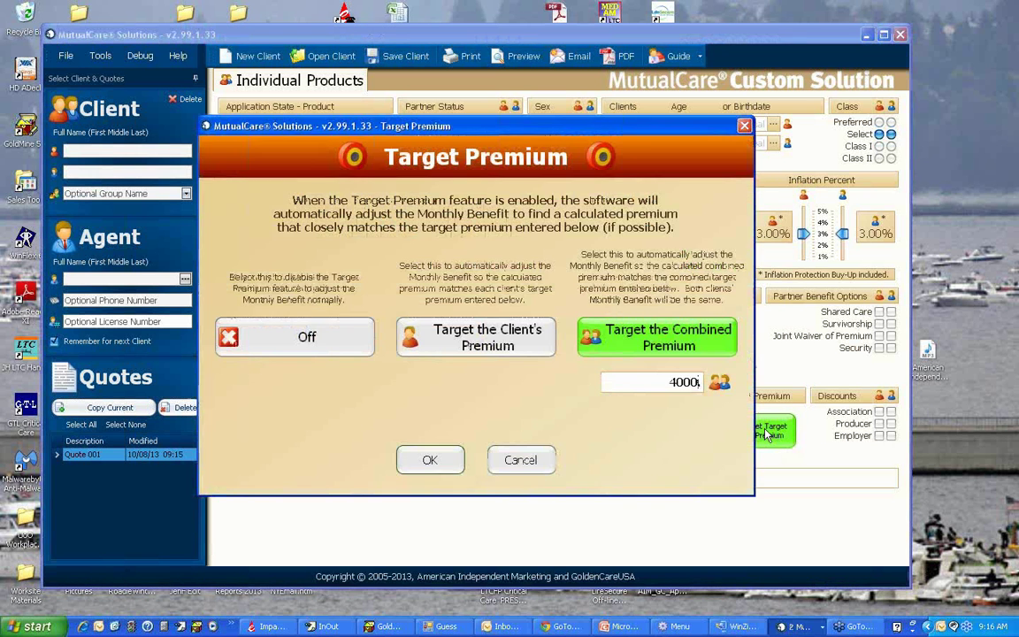
drag(665, 131, 706, 127)
double_click(717, 379)
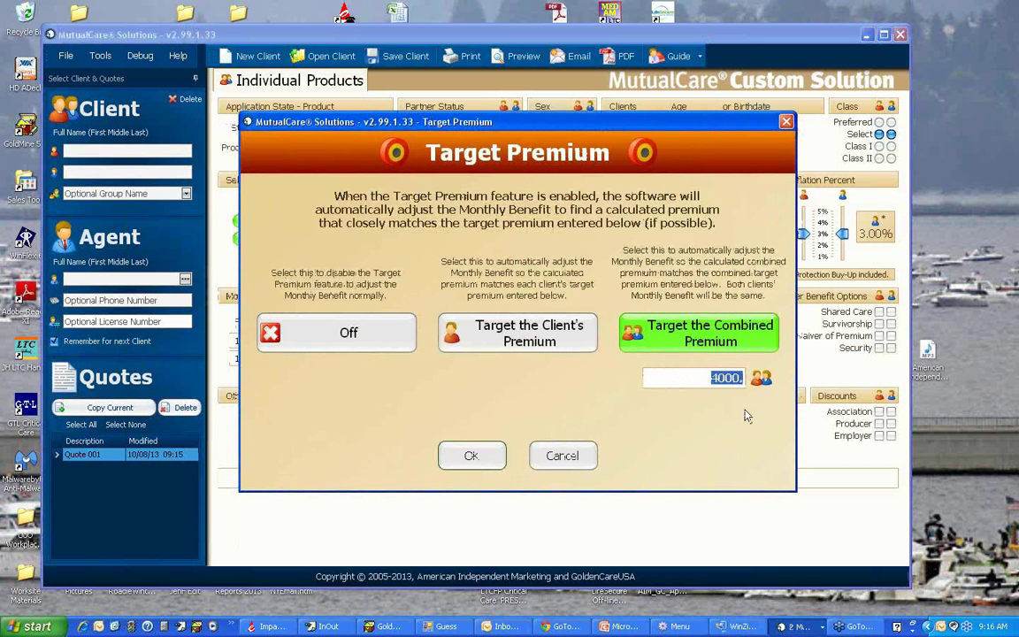
text(3500)
click(466, 462)
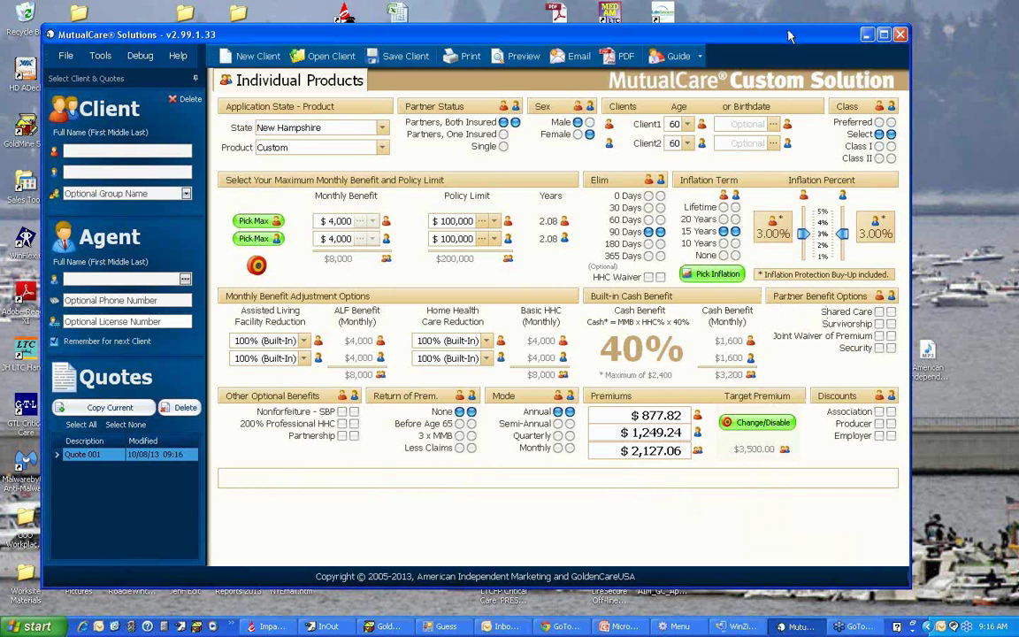
Turn off the Target Premium feature
drag(792, 34, 797, 28)
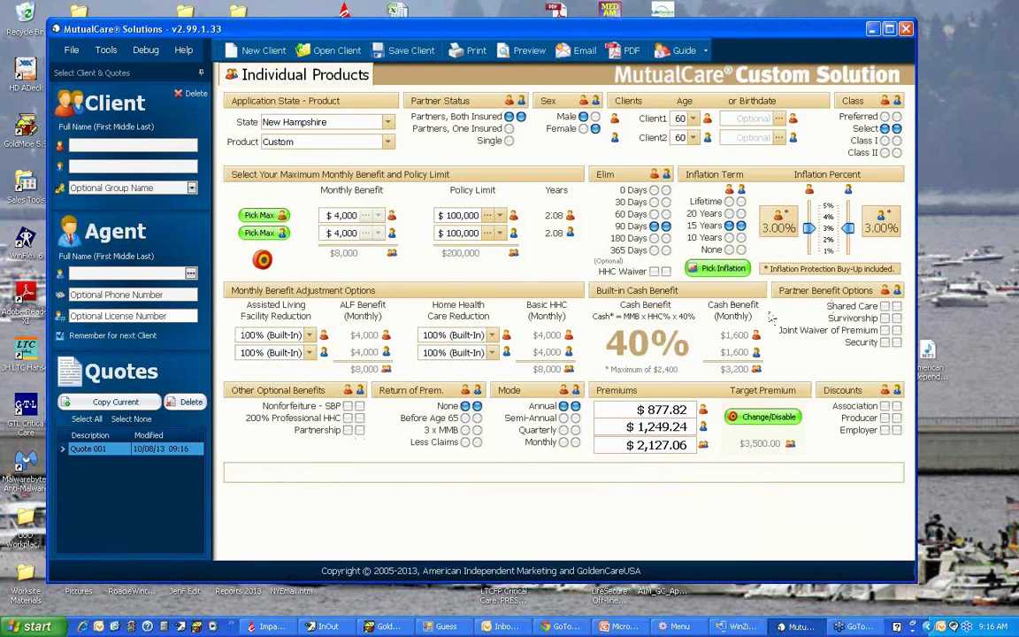
click(764, 416)
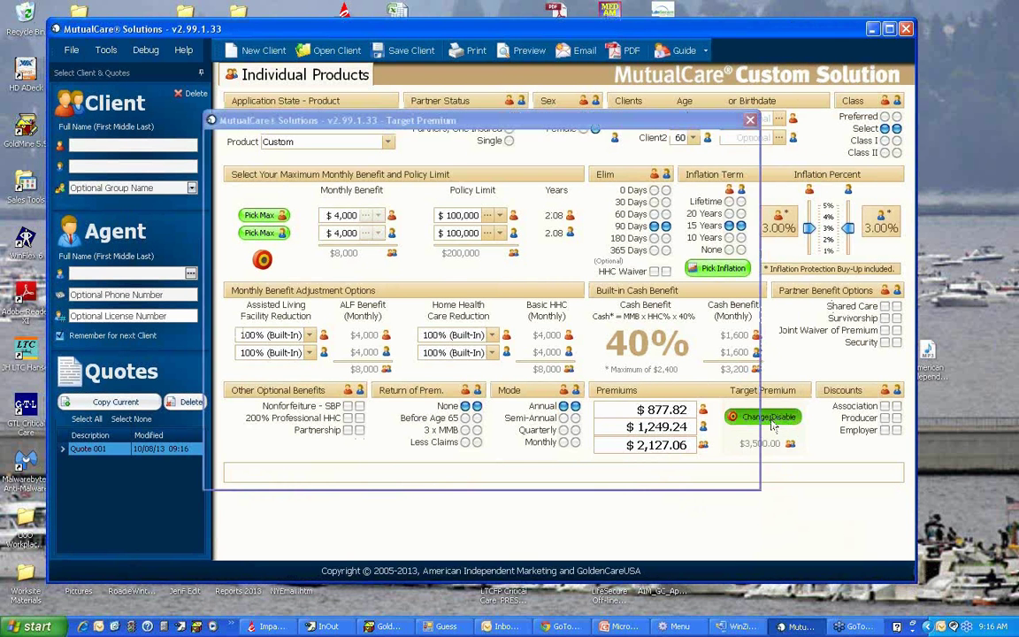
click(301, 331)
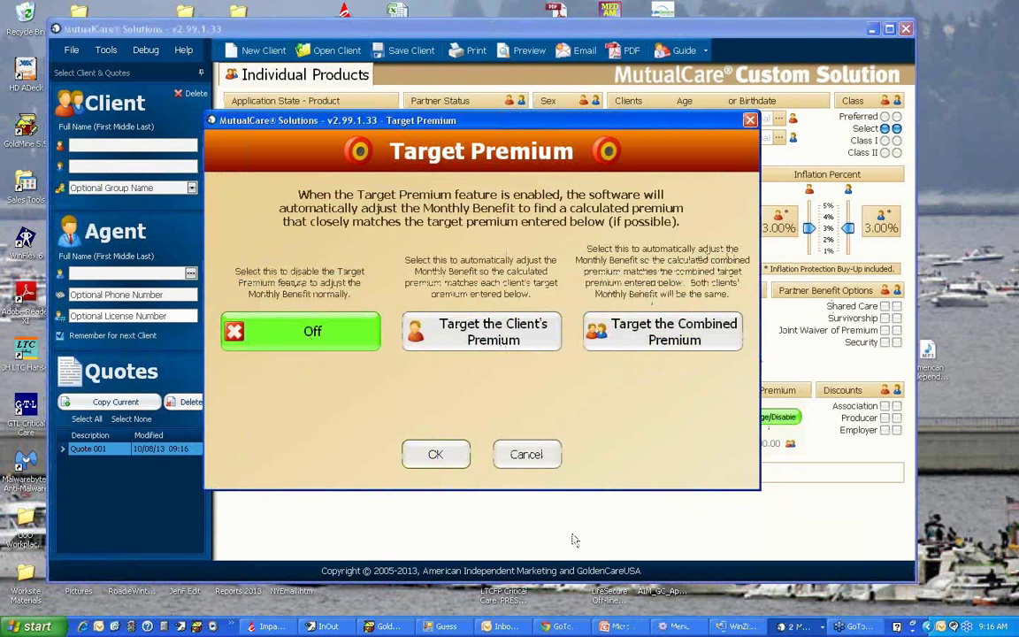
click(436, 454)
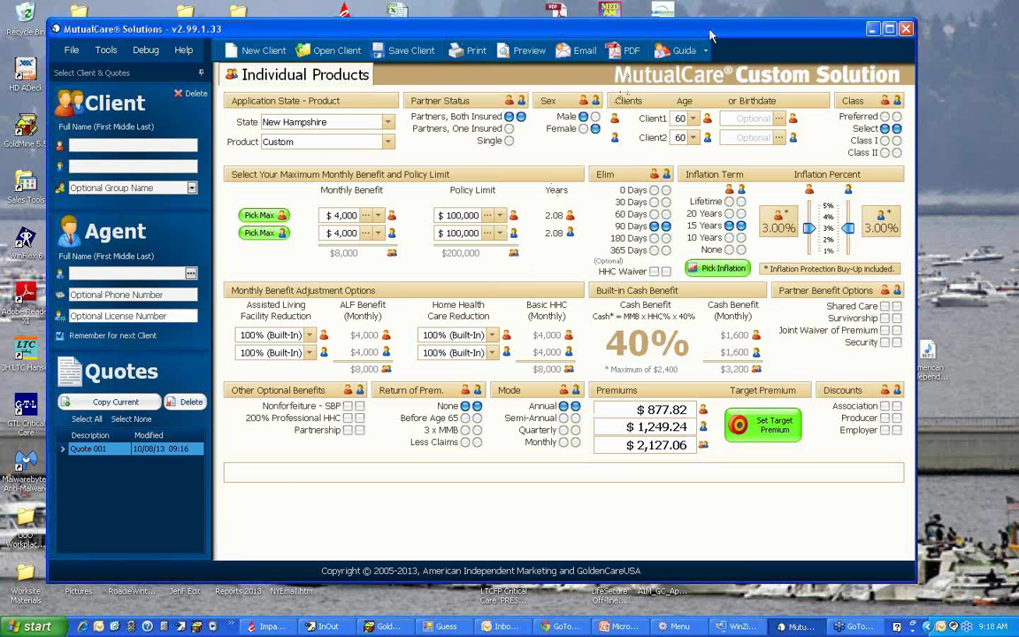
Change the application state to Oregon
click(384, 123)
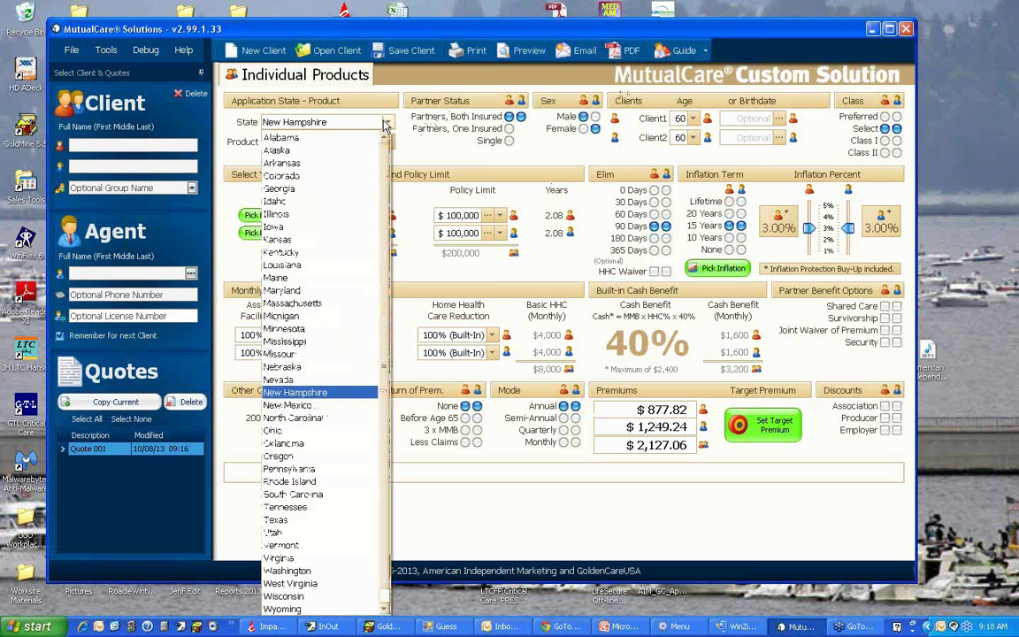
click(279, 456)
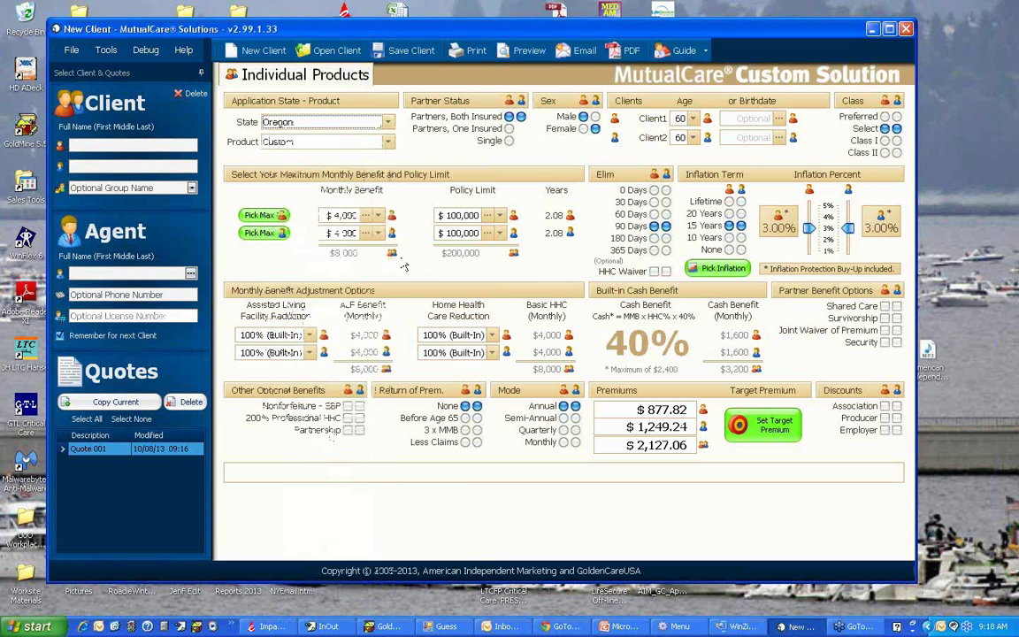
drag(509, 21, 384, 15)
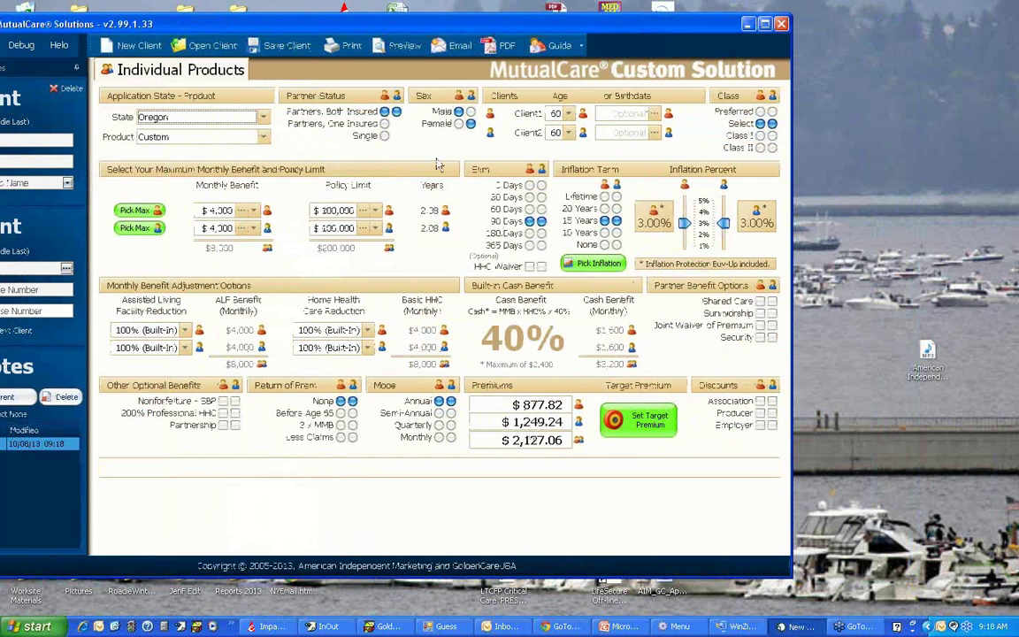
Examine the Inflation and Partnership Options table for Oregon and close it without selecting another option
click(597, 265)
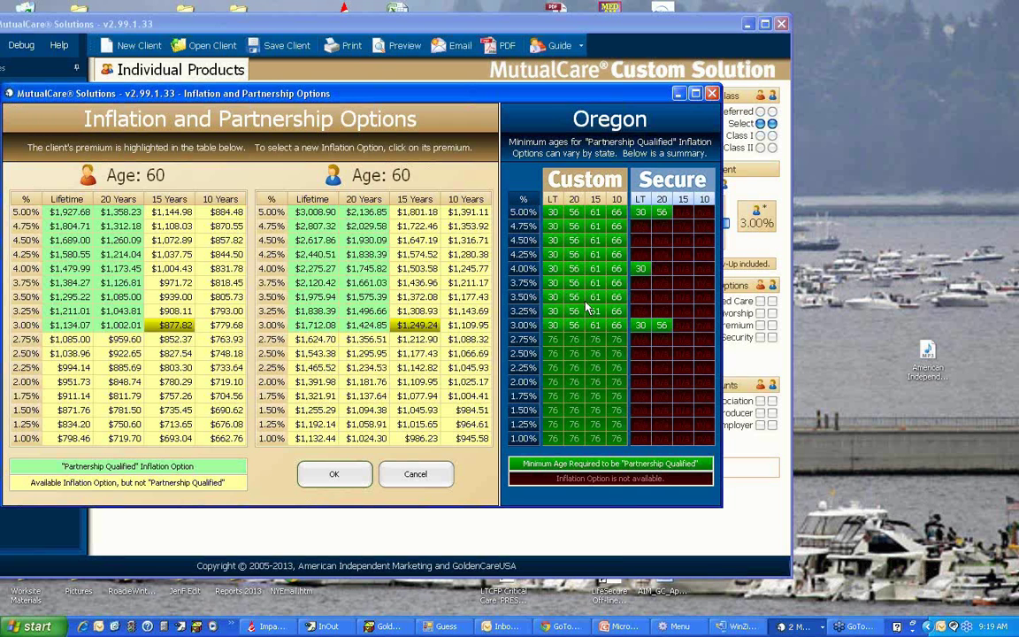
drag(572, 97, 643, 111)
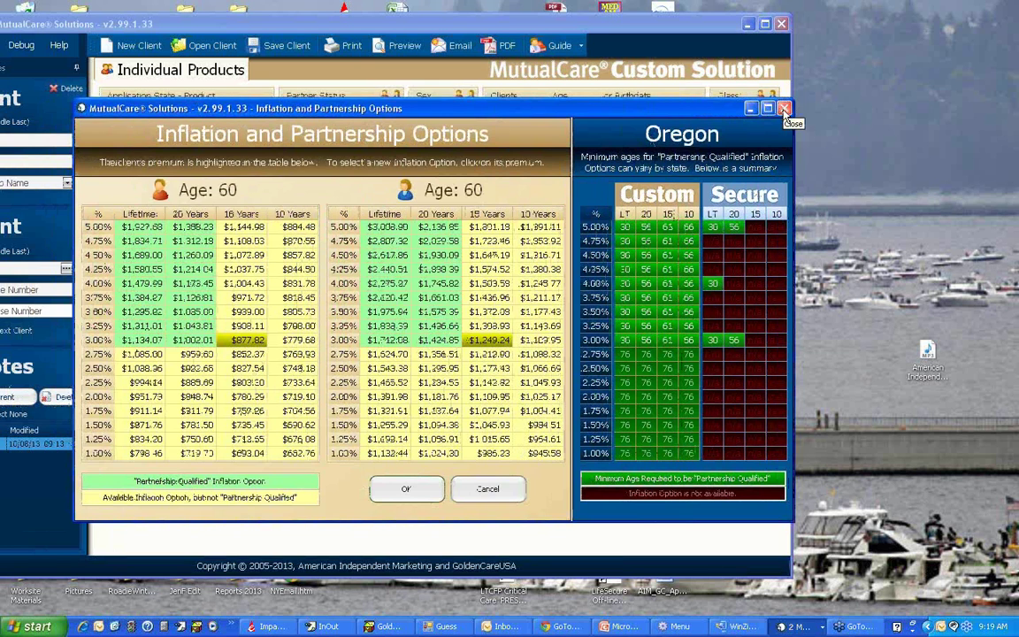
drag(647, 101, 774, 61)
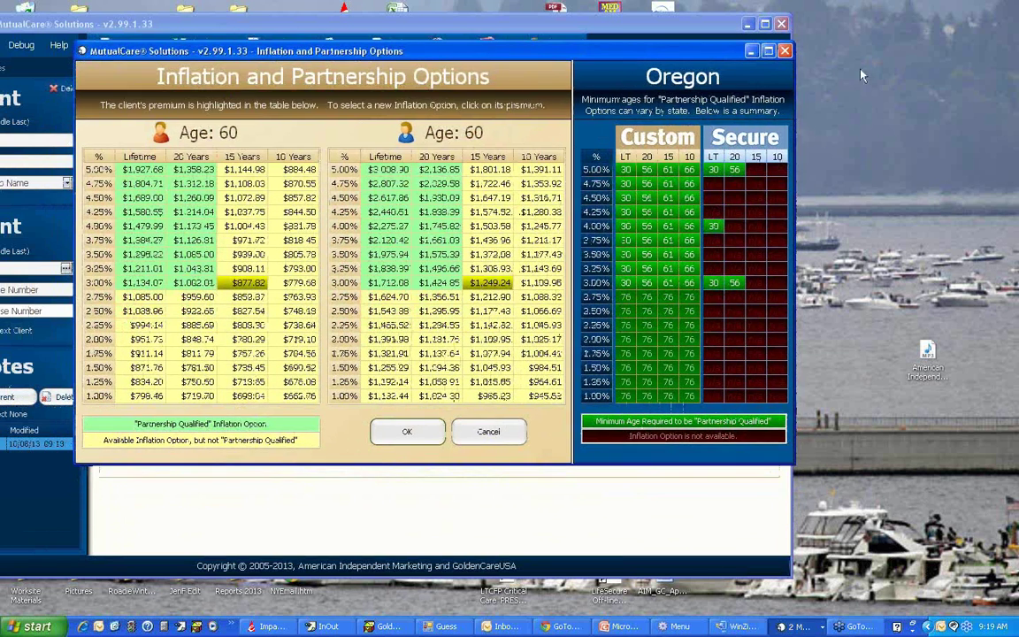
click(784, 51)
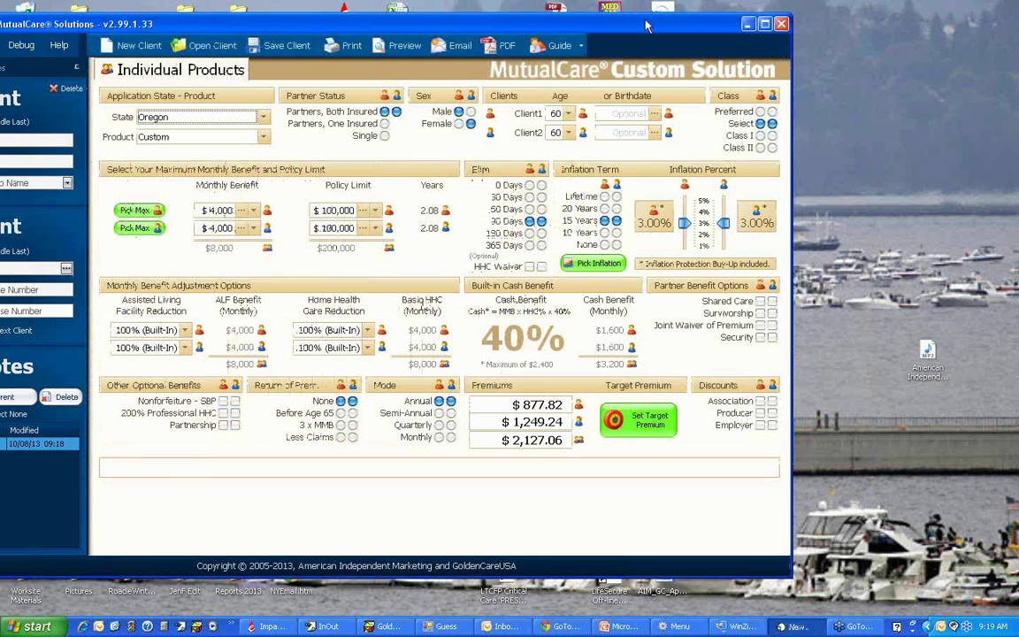
drag(584, 26, 606, 28)
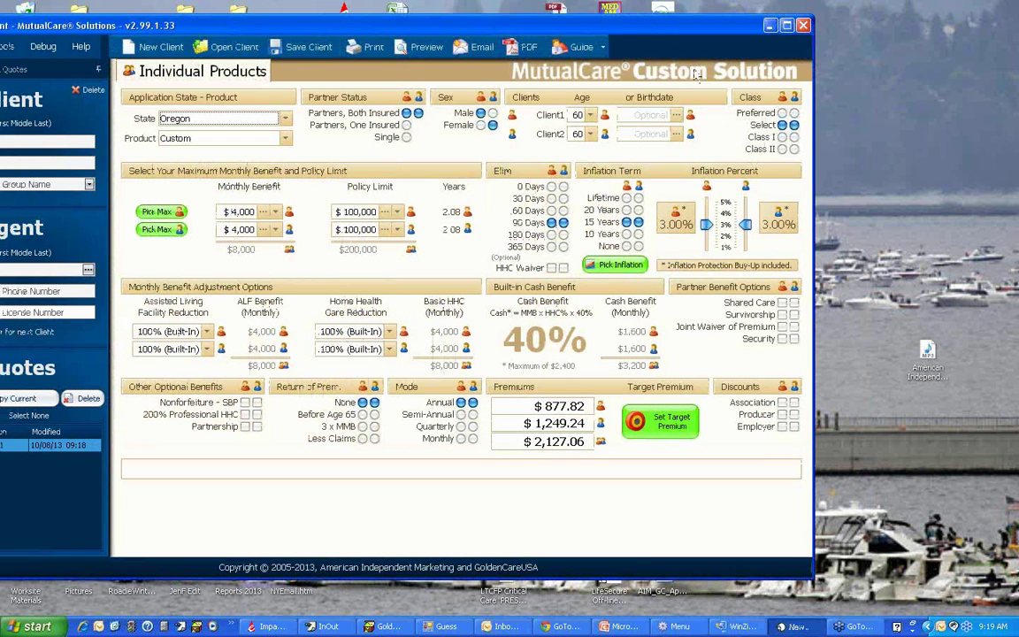
click(827, 194)
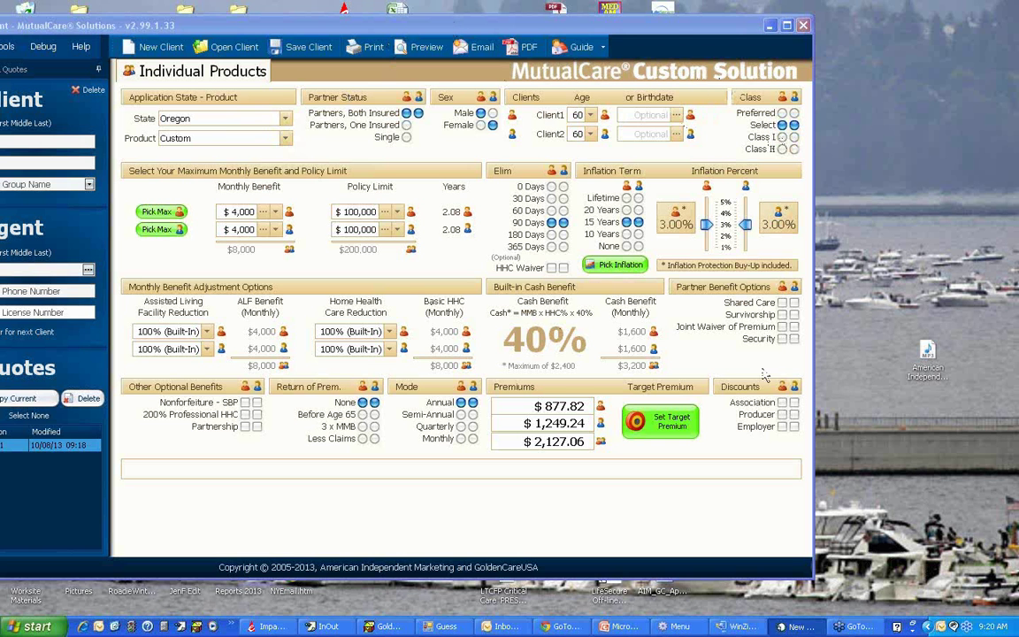
drag(675, 29, 720, 22)
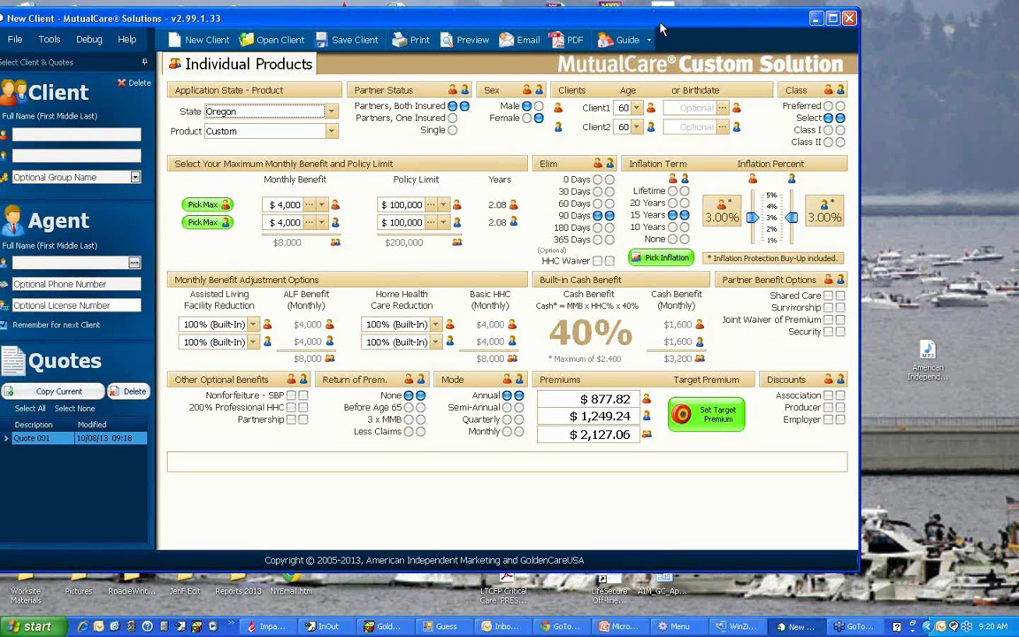
drag(661, 27, 671, 29)
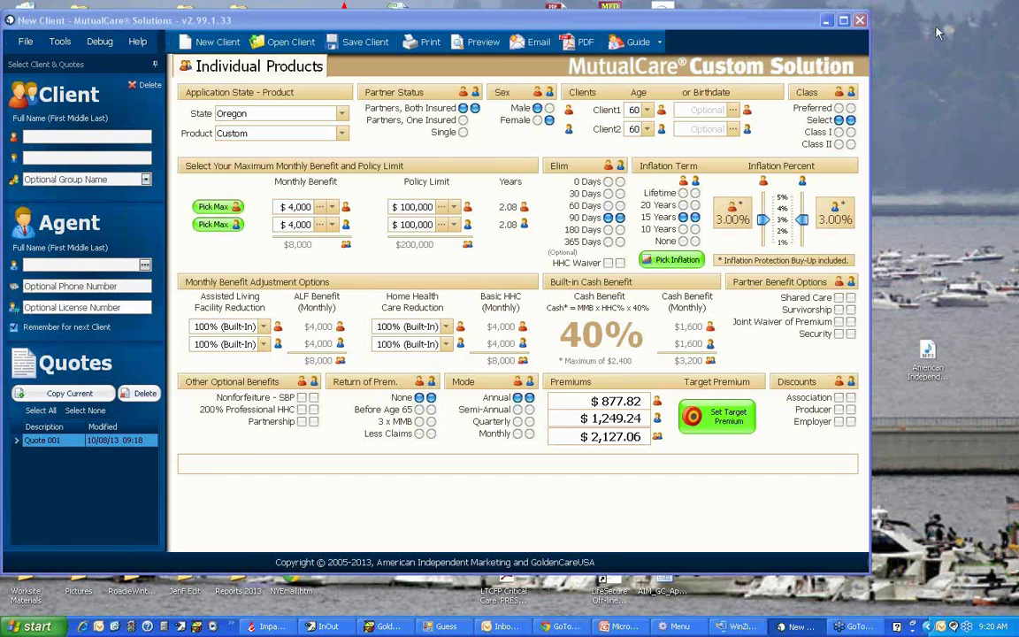
click(740, 20)
drag(740, 20, 642, 23)
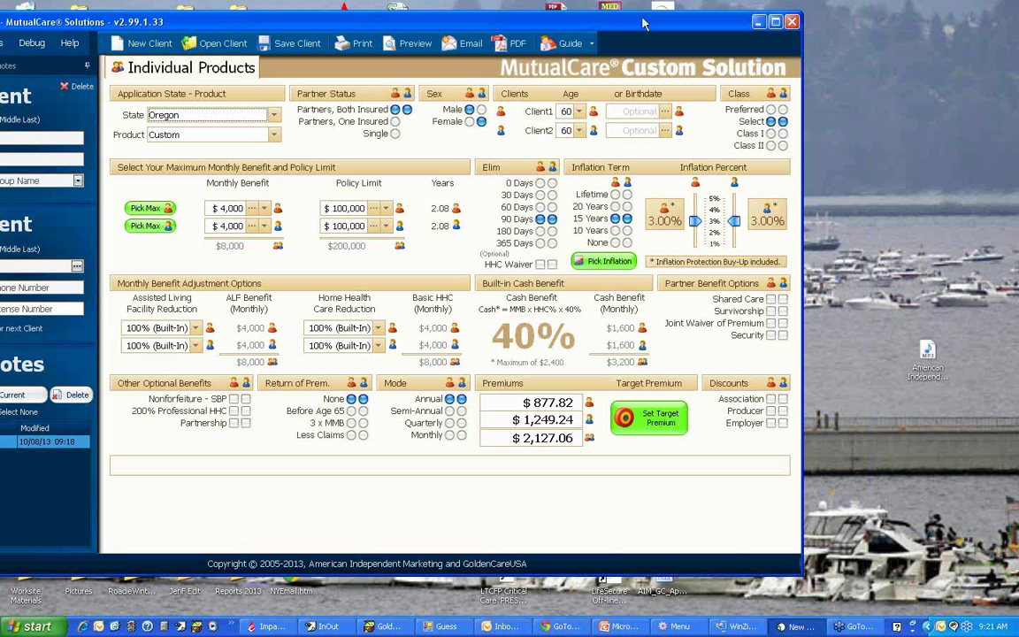
drag(641, 21, 723, 26)
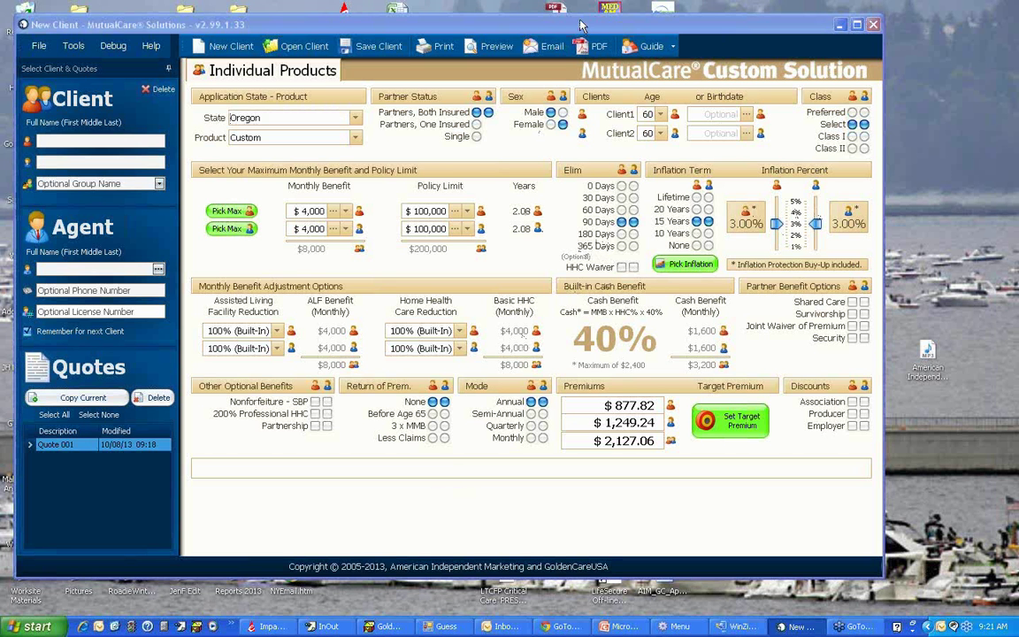
click(523, 25)
drag(579, 25, 535, 25)
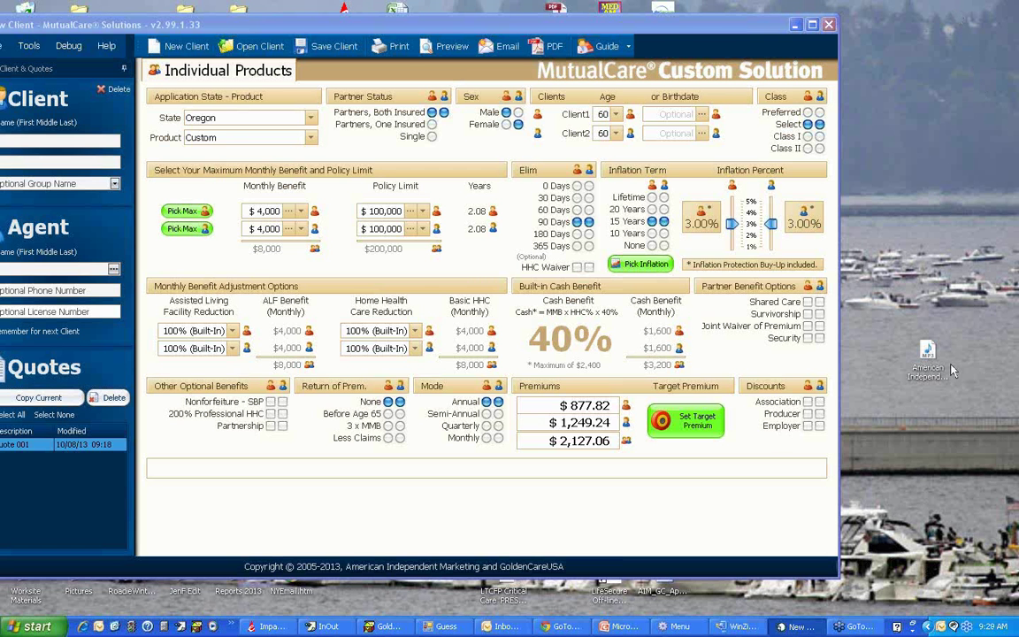
Set the policy limit to $200,000 for both clients
drag(591, 25, 697, 33)
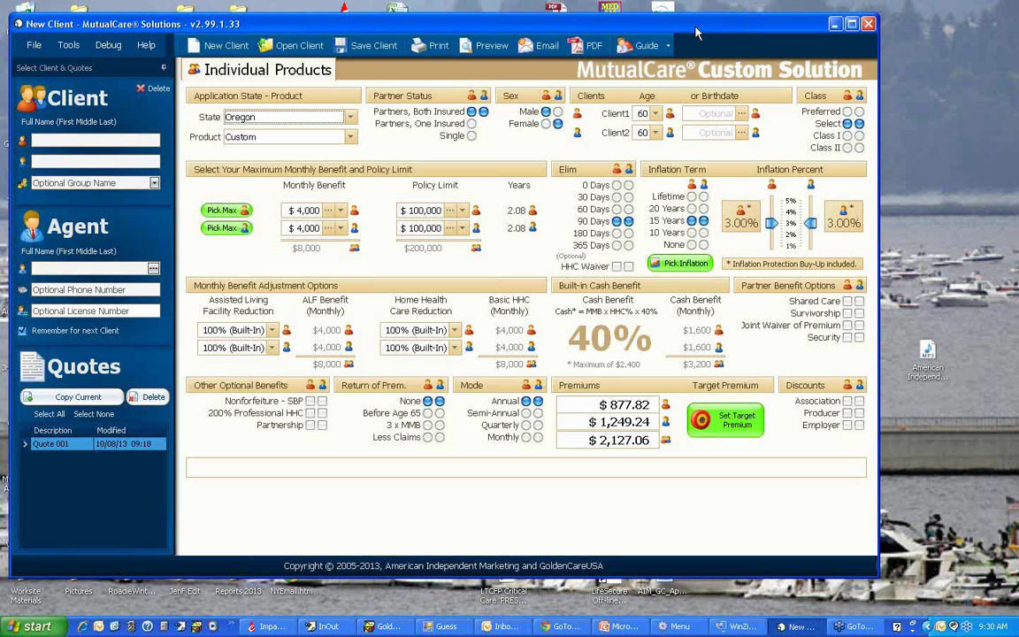
click(462, 211)
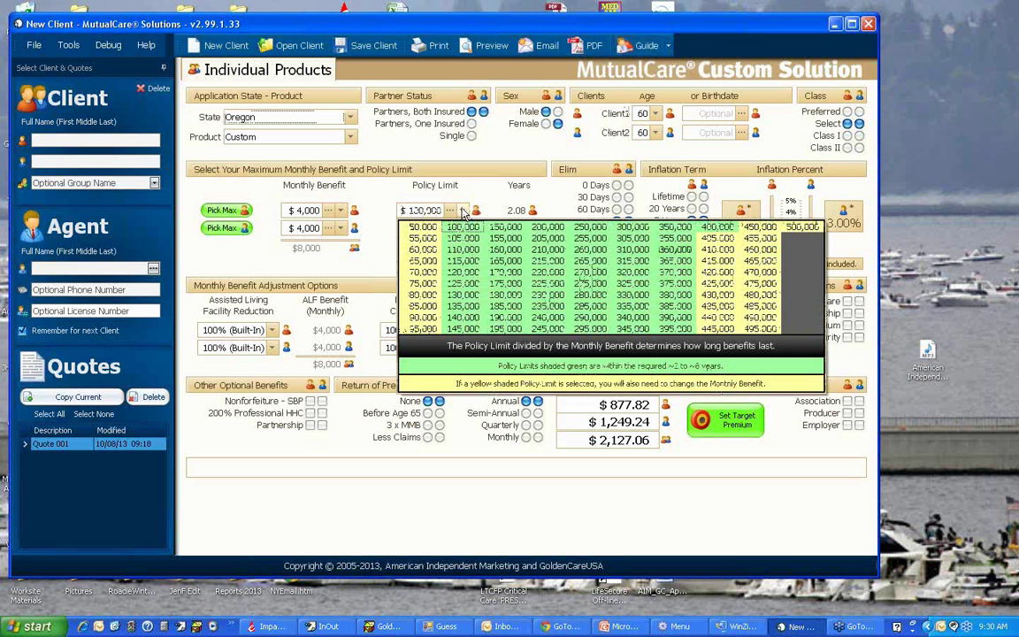
click(548, 227)
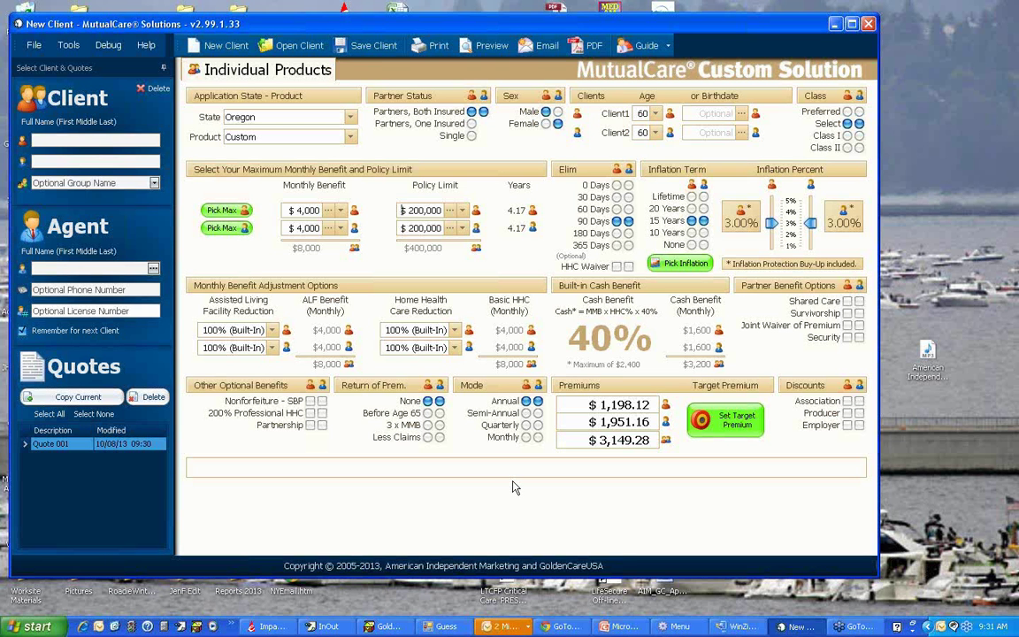
Raise the monthly benefit to $8,000 and the policy limit to $400,000 for both clients
click(340, 211)
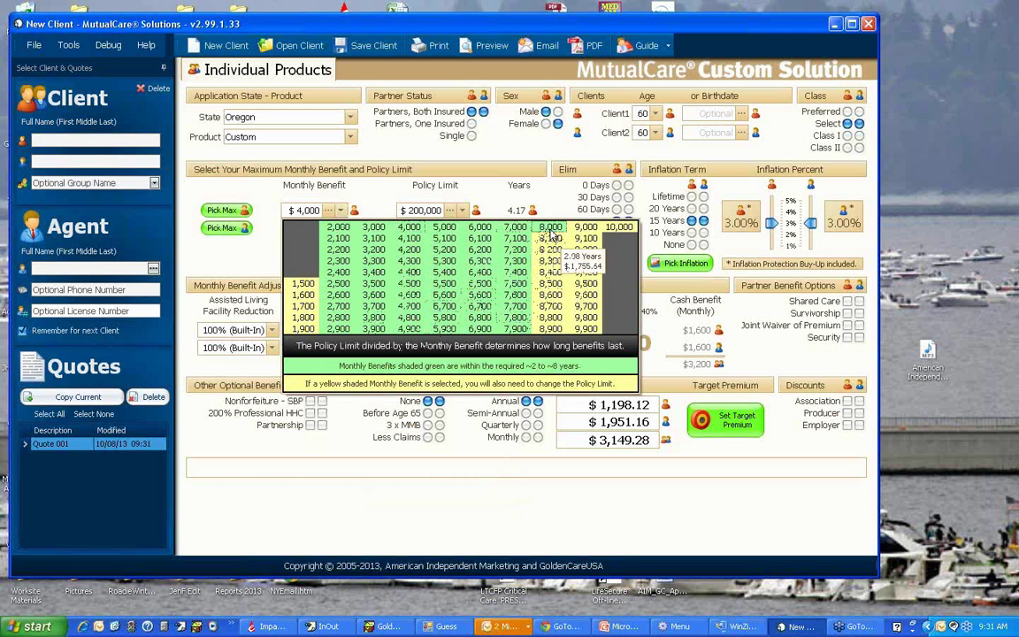
click(469, 219)
click(462, 210)
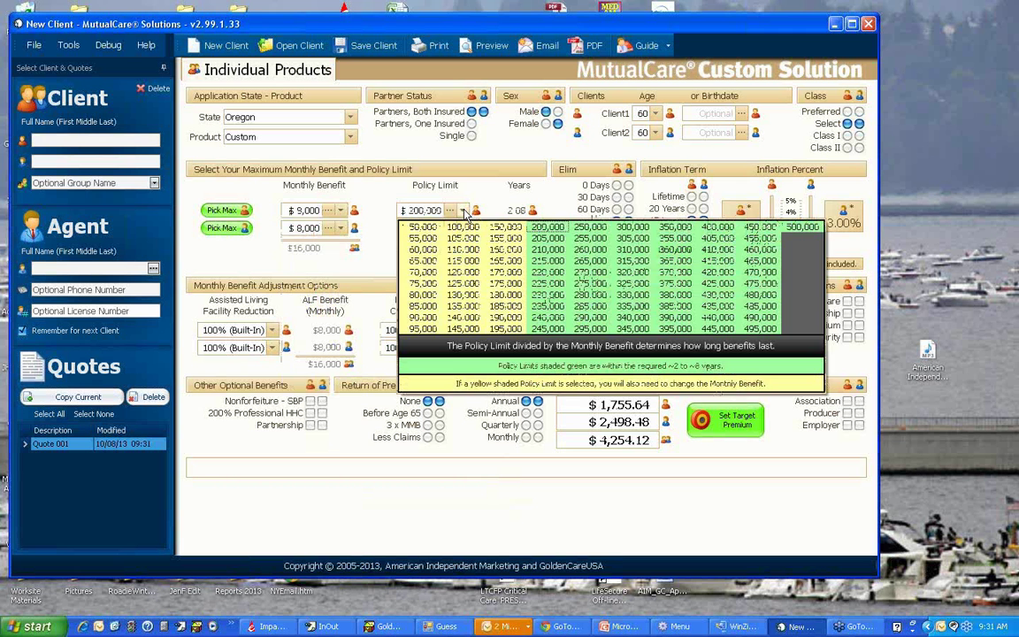
click(732, 229)
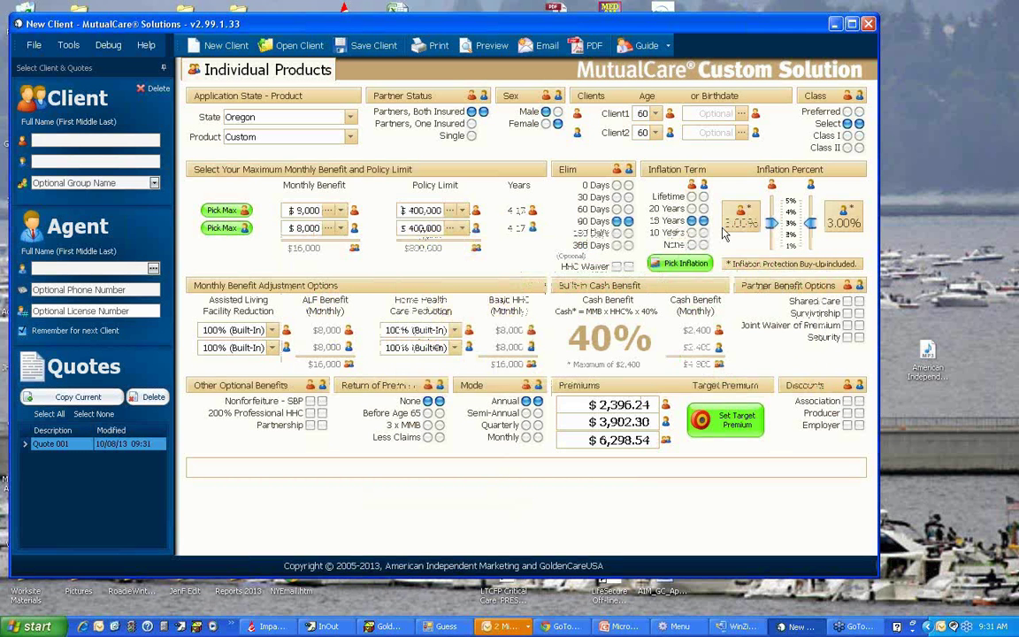